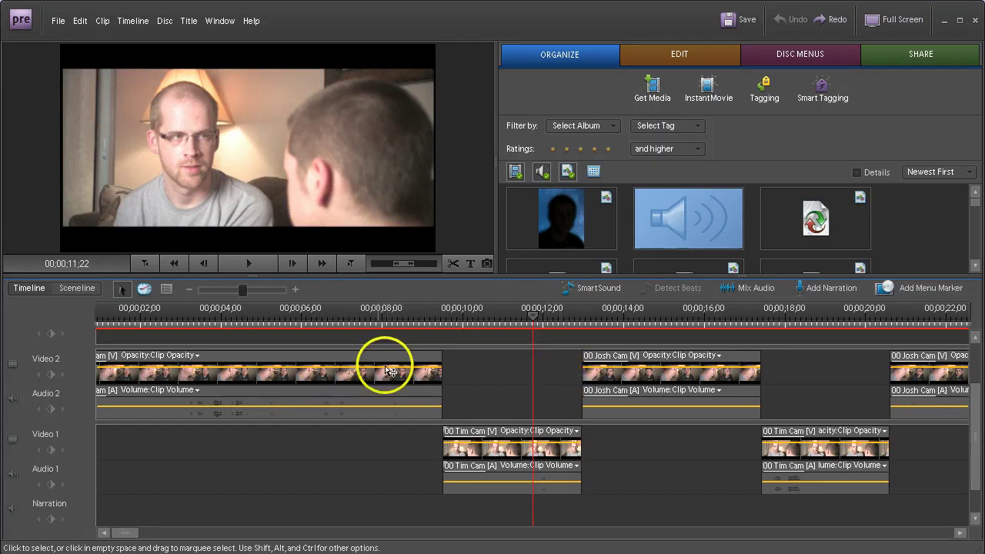
- Zoom out to show the whole two-camera edit and park the playhead at about 00;00;08;00
drag(247, 286, 229, 289)
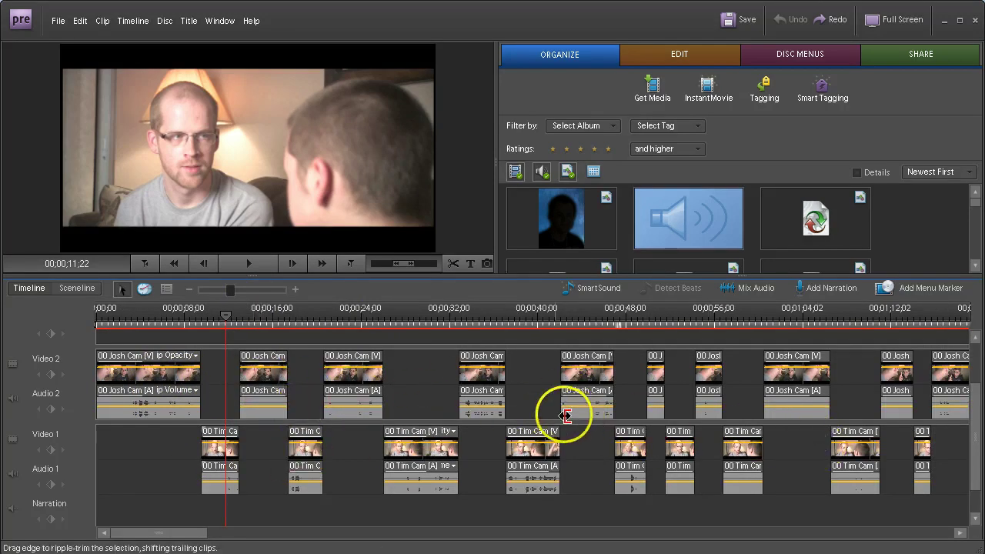
drag(225, 314, 183, 317)
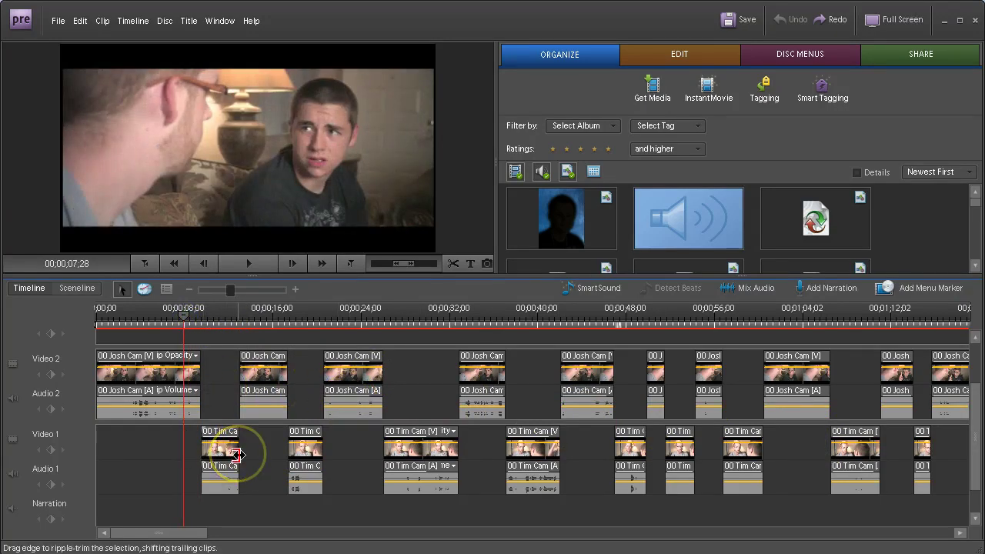
mouse_move(183, 311)
mouse_down()
mouse_move(191, 317)
mouse_move(182, 315)
mouse_up()
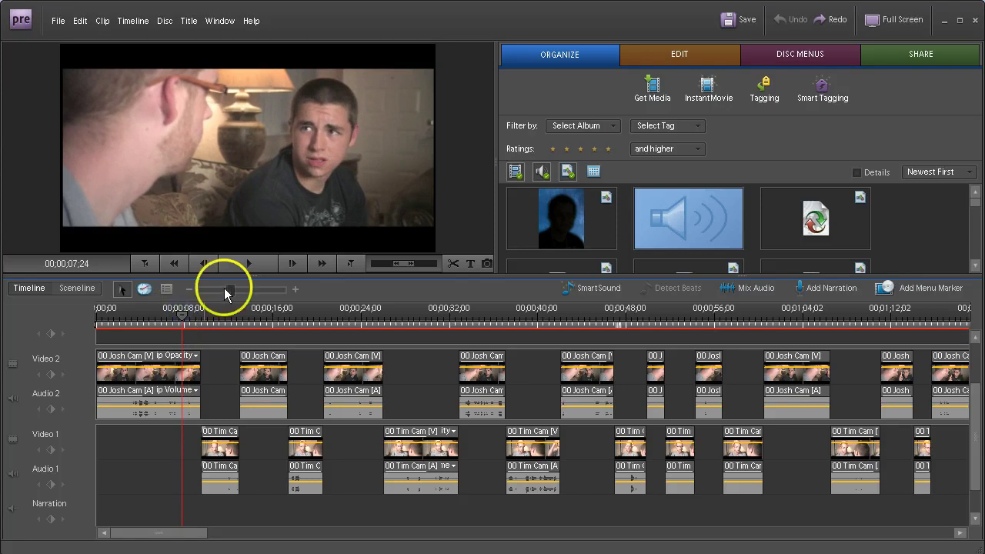
- Zoom in on the start of the timeline and play back the Josh-to-Tim cut
drag(228, 290, 245, 290)
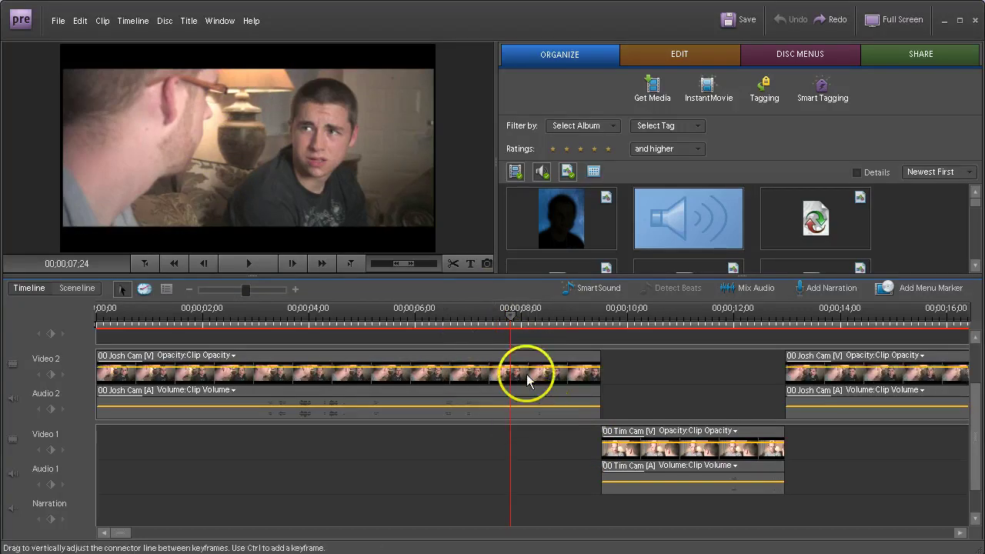
click(248, 264)
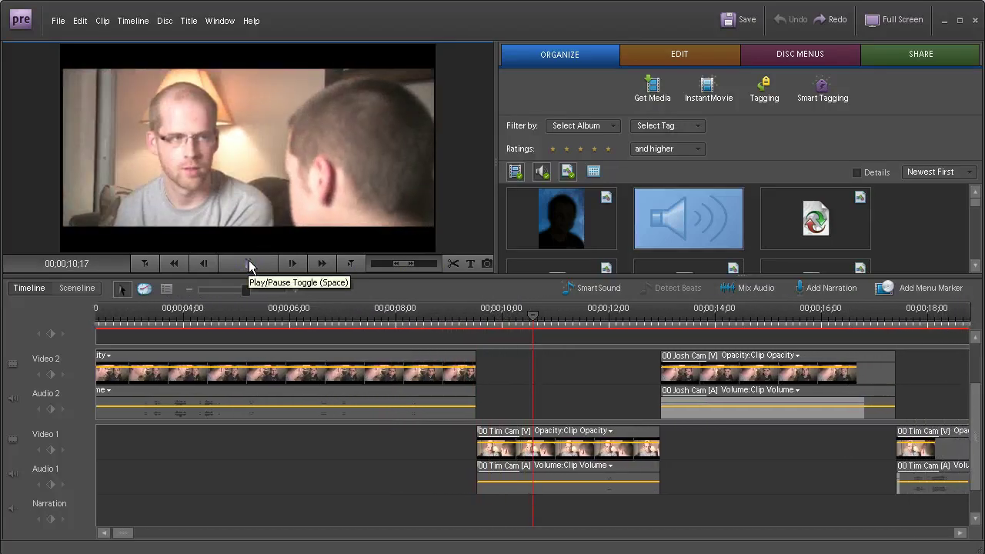
click(249, 263)
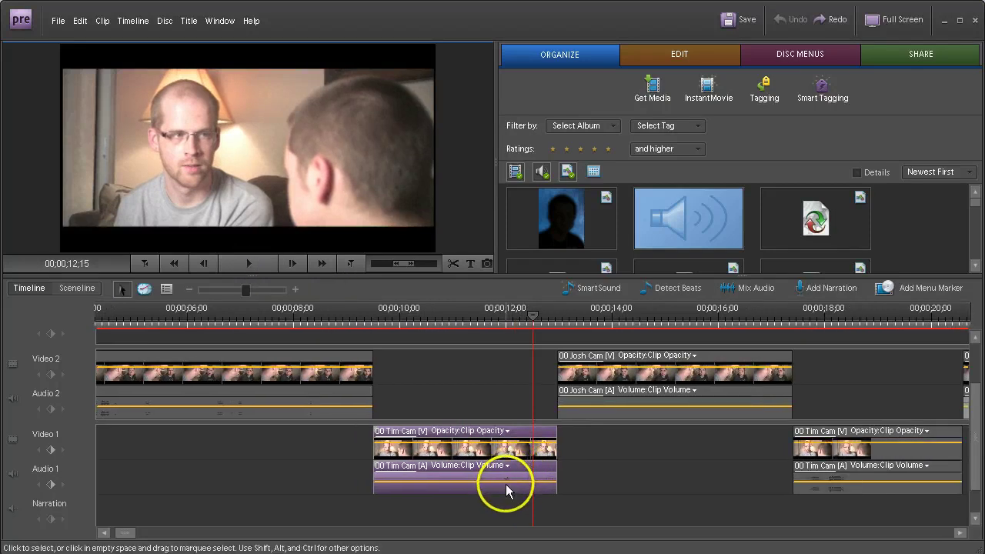
- Park the playhead near 00;00;11;17 and select the first Tim Cam clip's left edge
click(529, 317)
drag(492, 319, 486, 320)
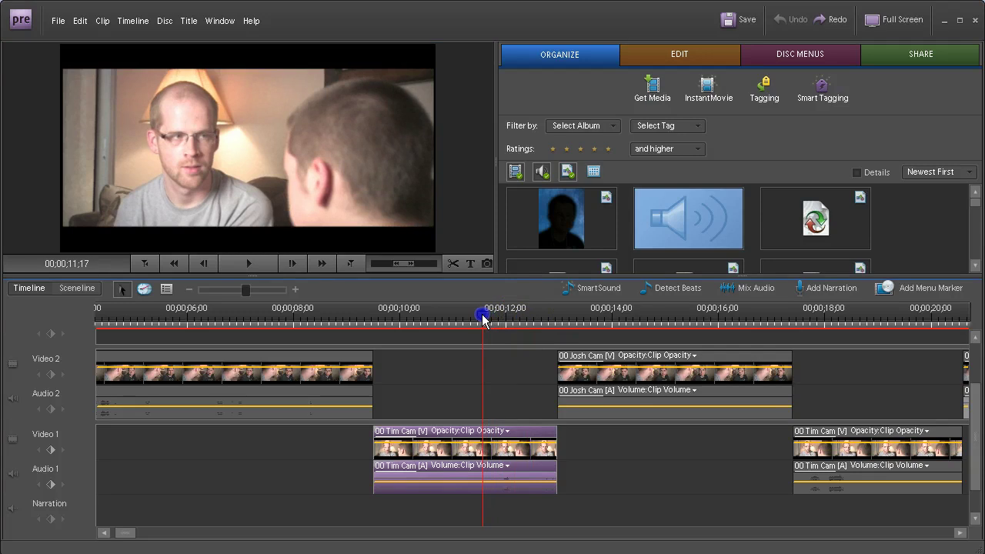
click(376, 452)
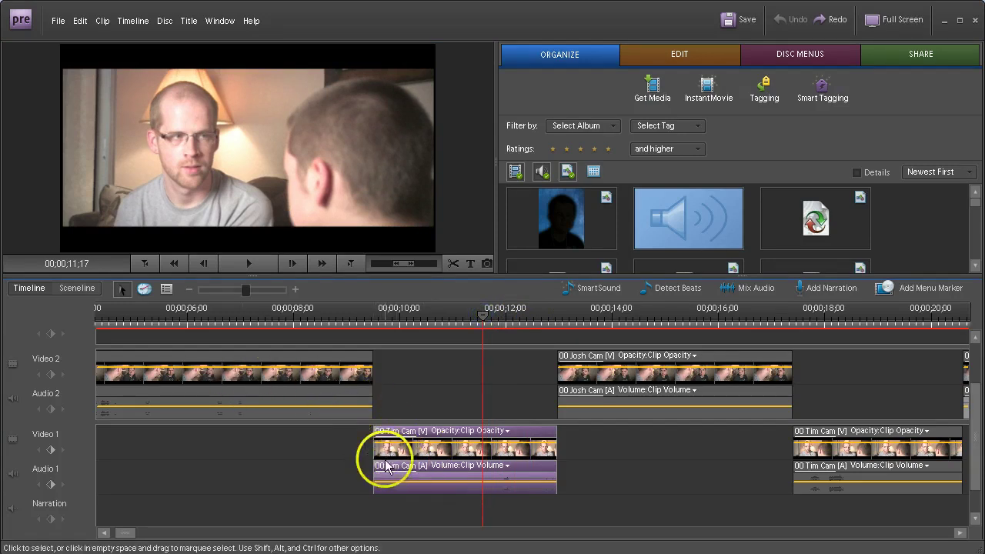
- Ripple-trim the first Tim Cam clip, then extend its start about 24 frames earlier, near 9 seconds
drag(375, 452, 478, 453)
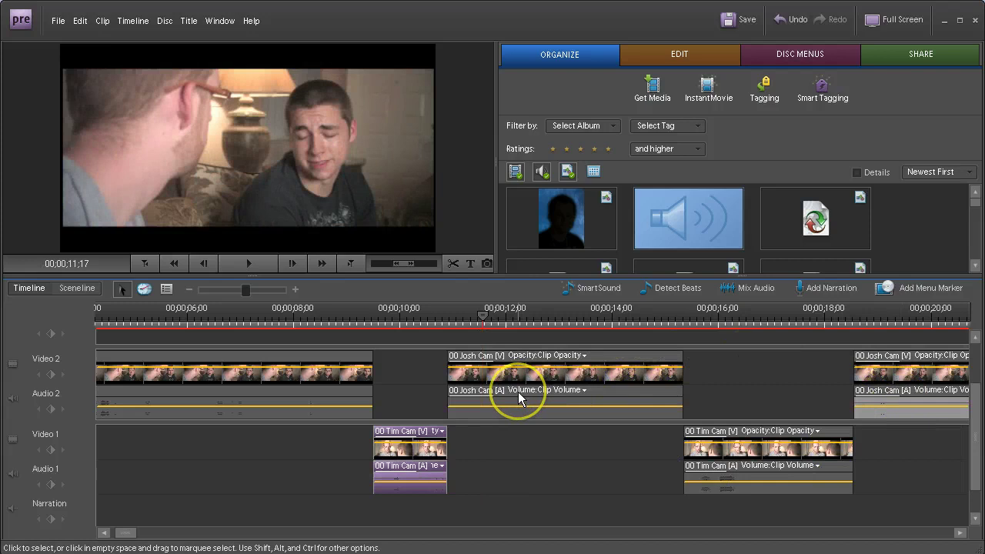
drag(247, 290, 230, 291)
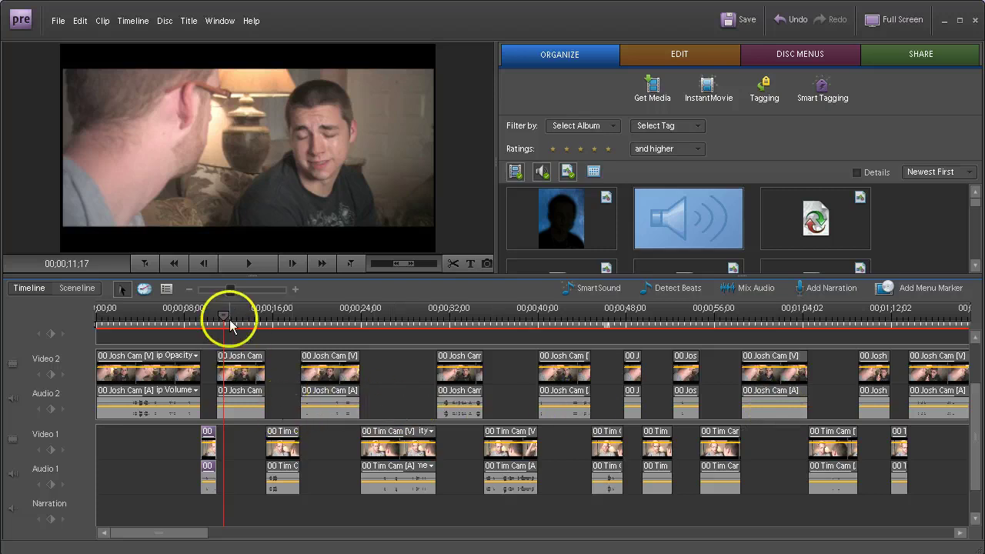
drag(230, 289, 252, 293)
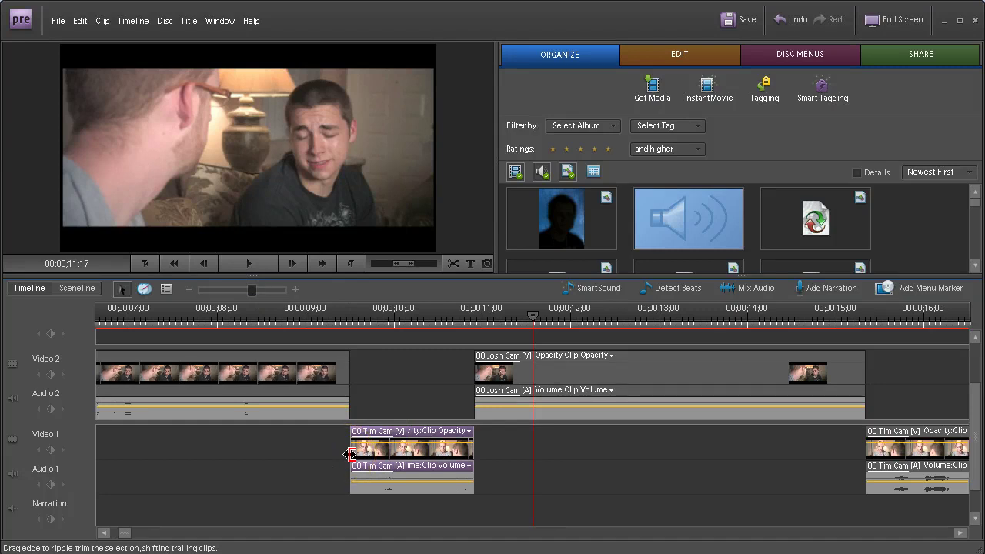
drag(347, 454, 279, 456)
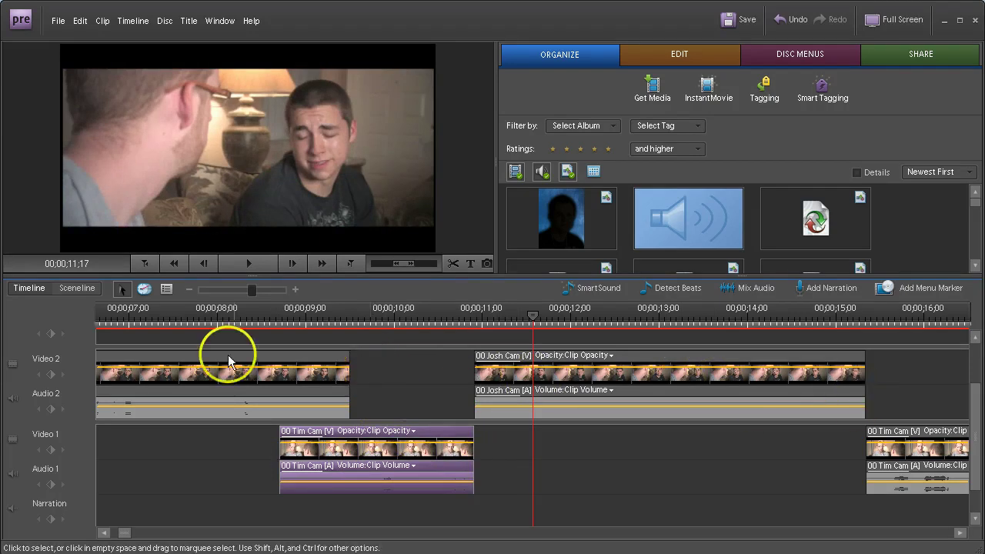
drag(244, 290, 226, 292)
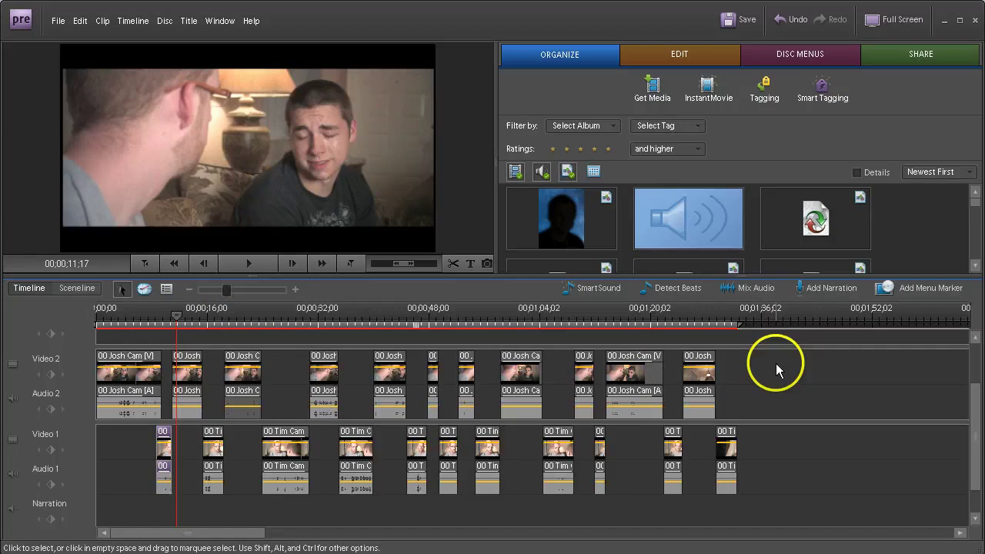
drag(777, 362, 171, 471)
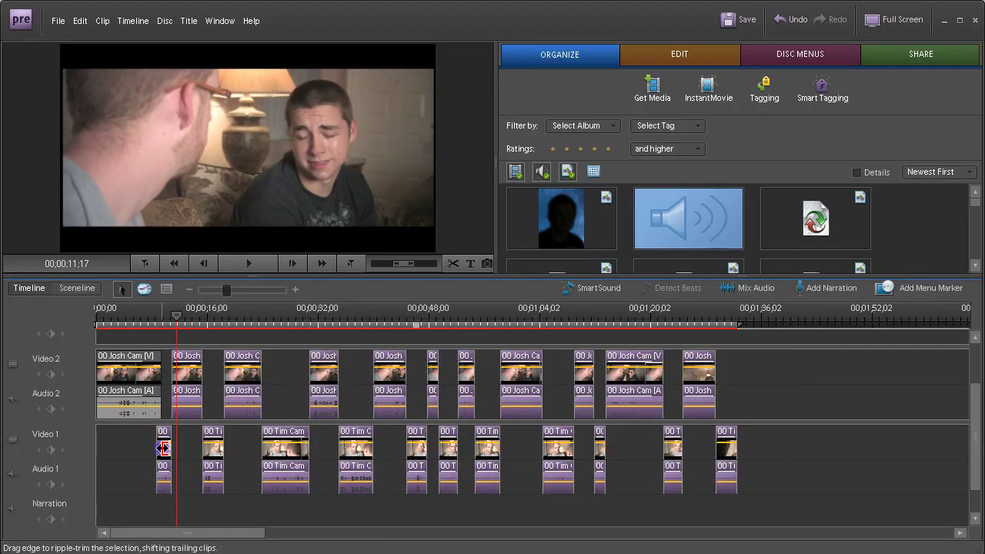
drag(163, 448, 174, 452)
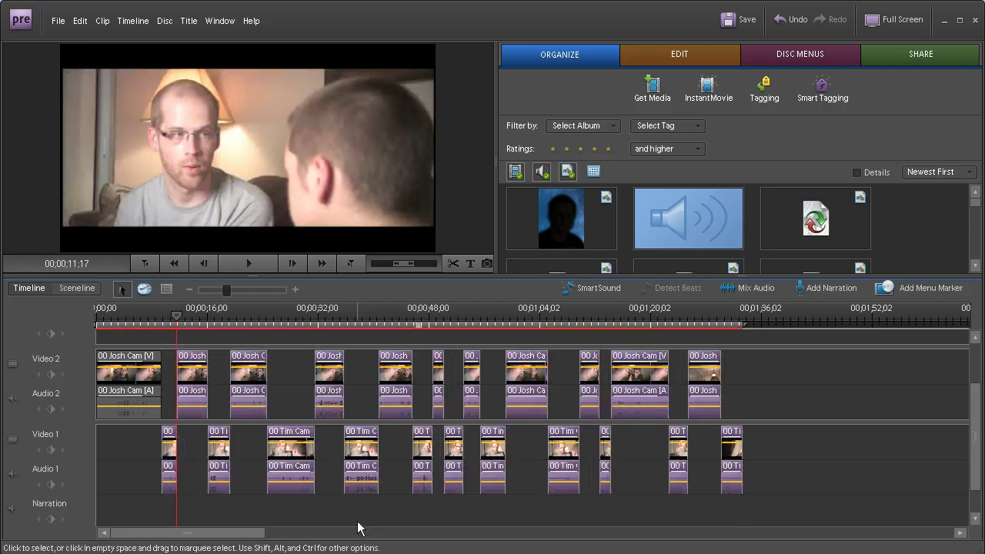
key(ctrl+z)
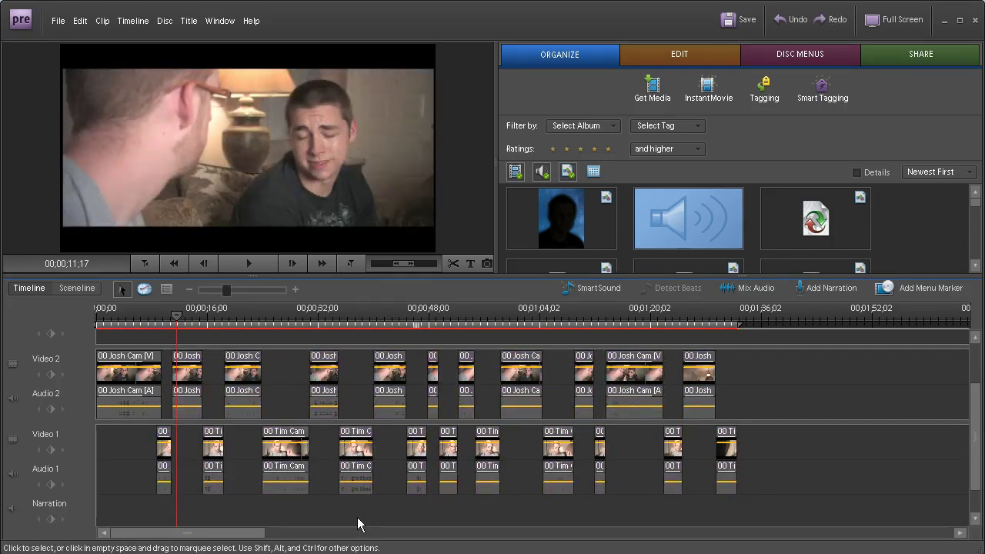
drag(227, 289, 239, 290)
click(346, 312)
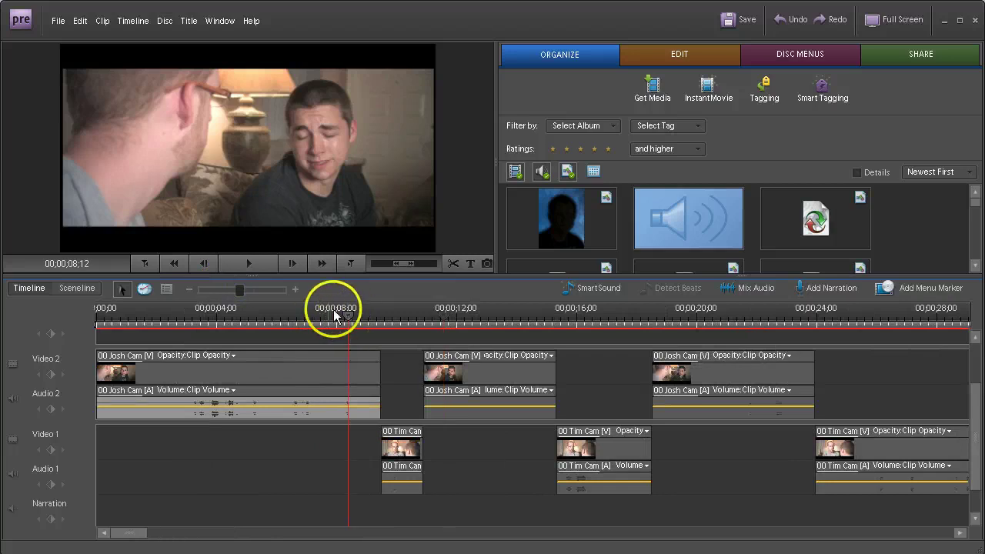
click(251, 264)
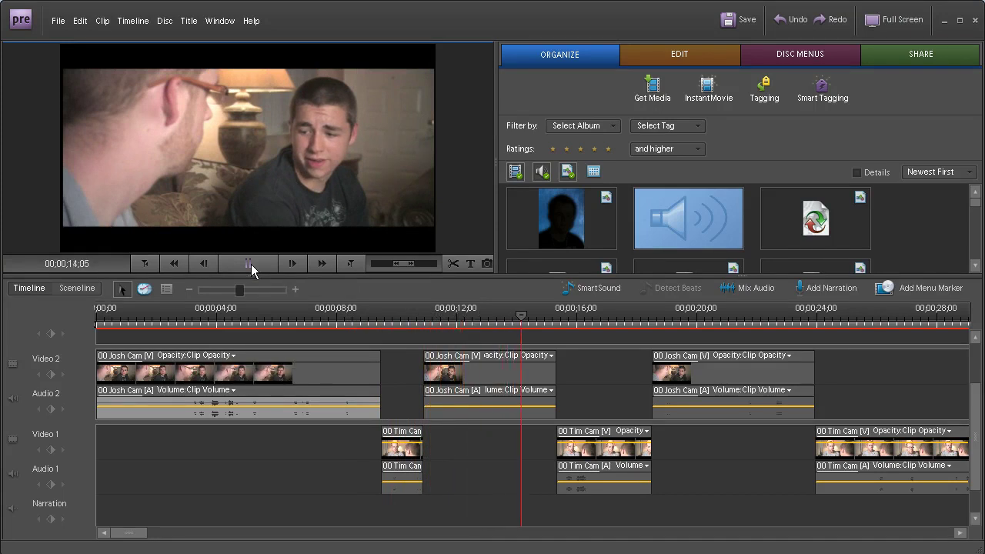
click(251, 264)
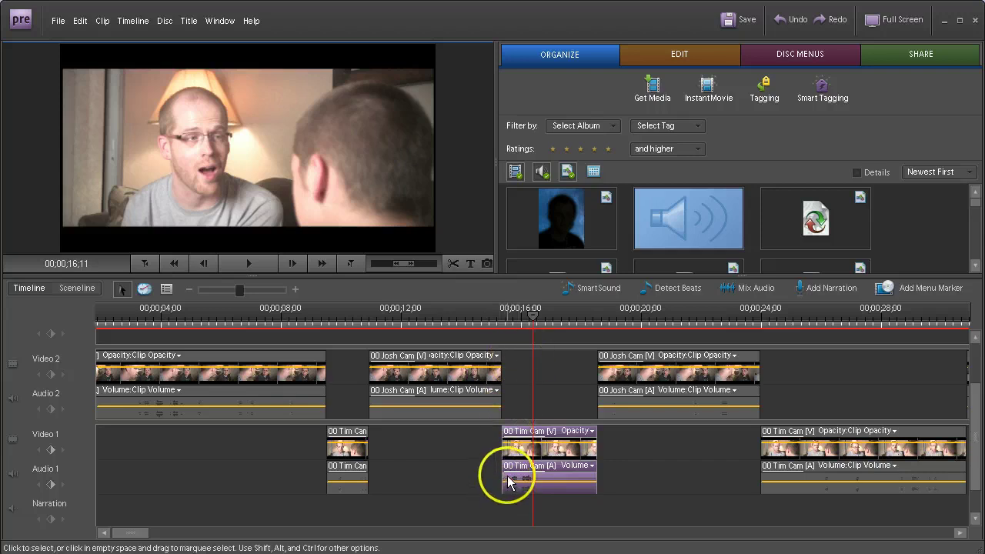
- Extend the second Tim Cam clip to start around 14 seconds, undoing stray trims with Ctrl+Z
drag(502, 452, 451, 453)
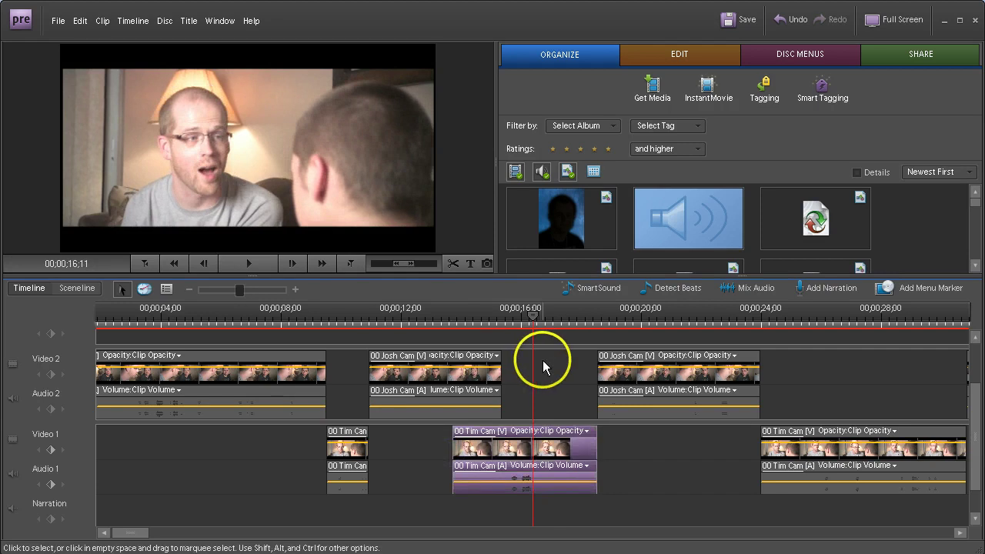
key(ctrl+z)
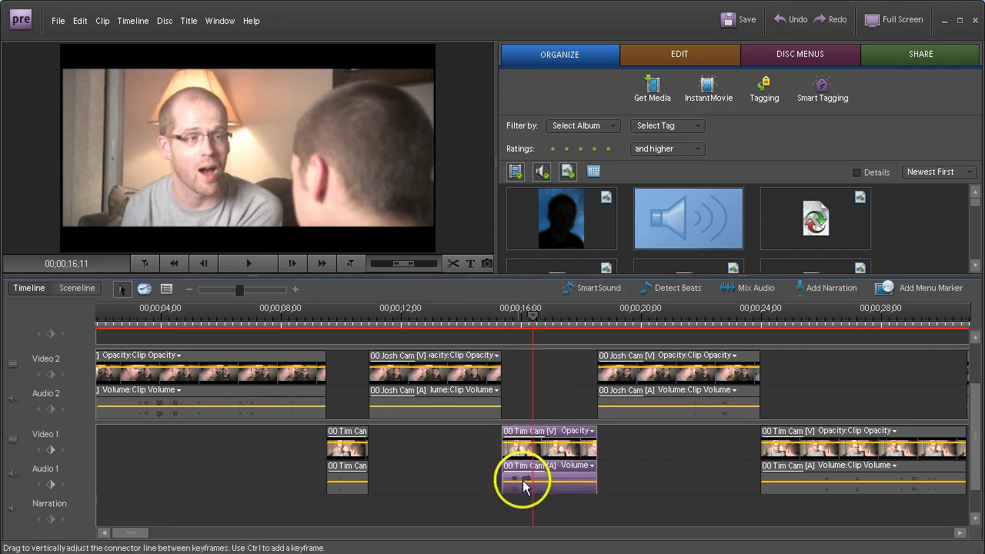
drag(501, 464, 456, 472)
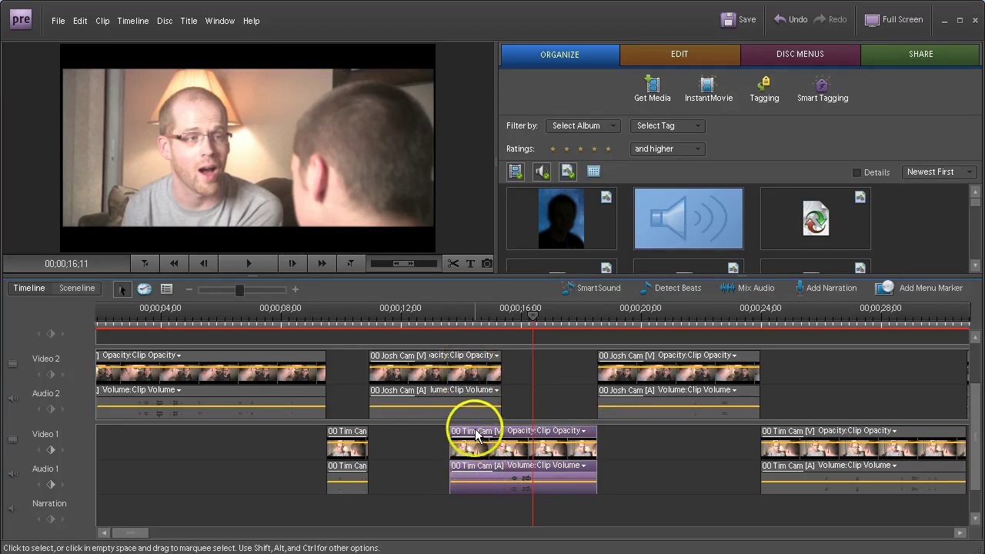
drag(451, 454, 455, 396)
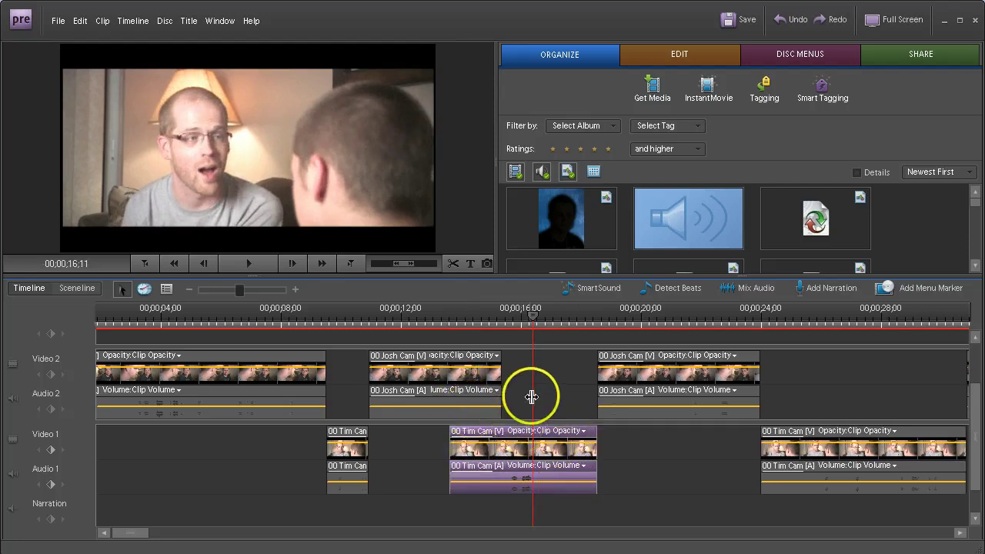
drag(451, 452, 483, 454)
key(ctrl+z)
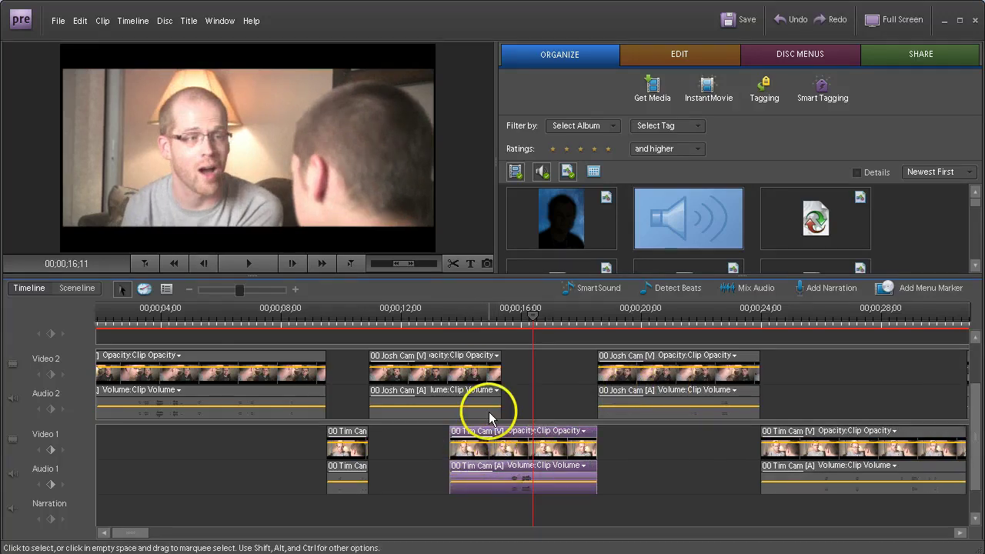
click(473, 377)
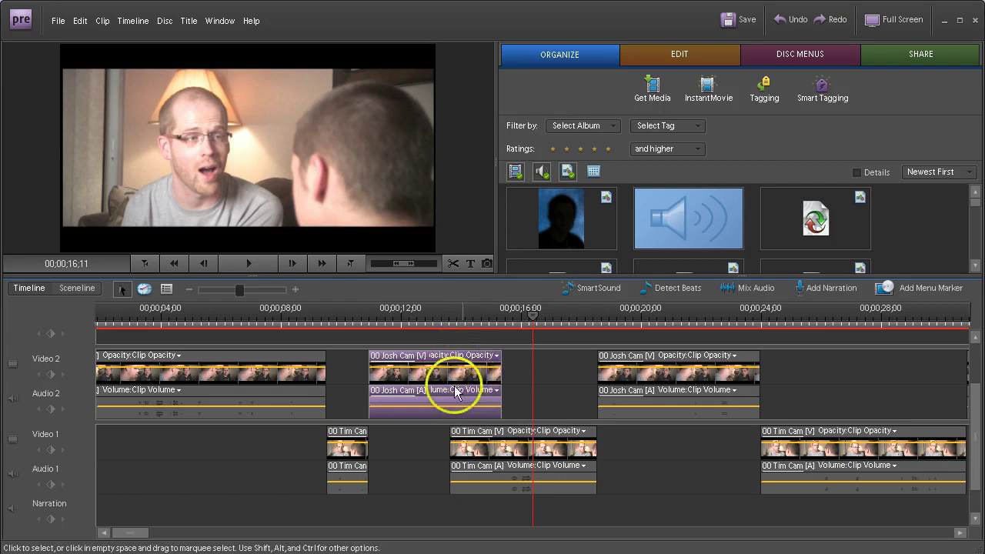
- Unlink the Josh Cam clip's audio and video
right_click(452, 375)
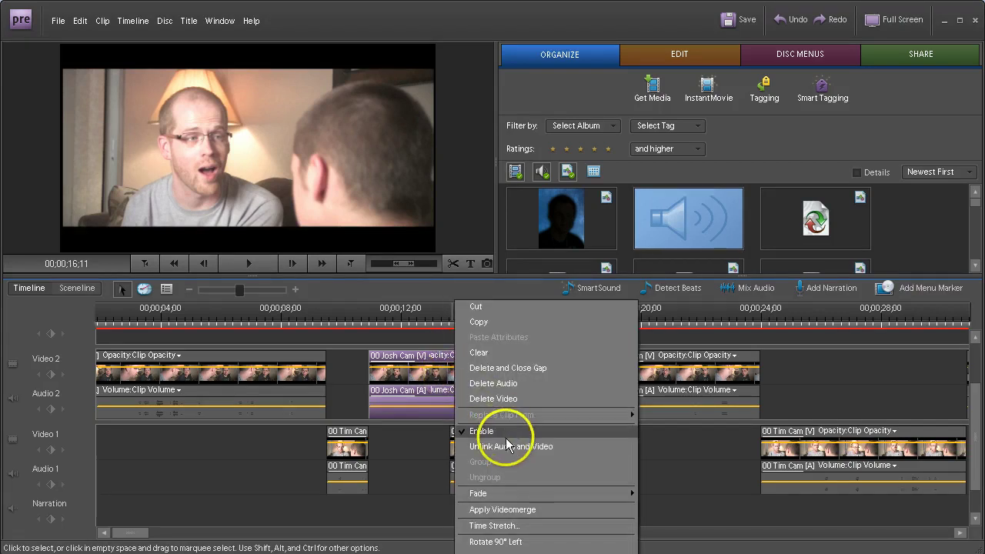
click(508, 447)
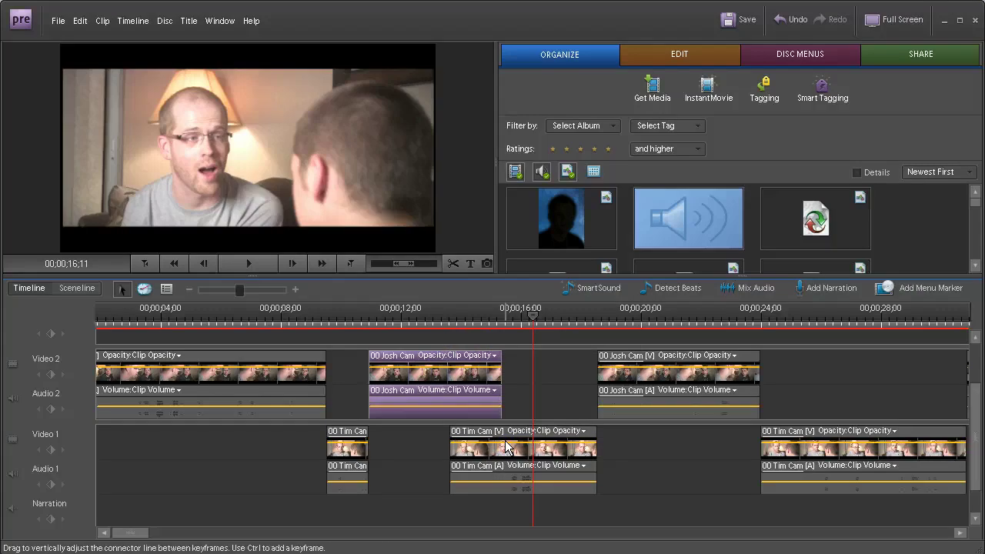
click(510, 378)
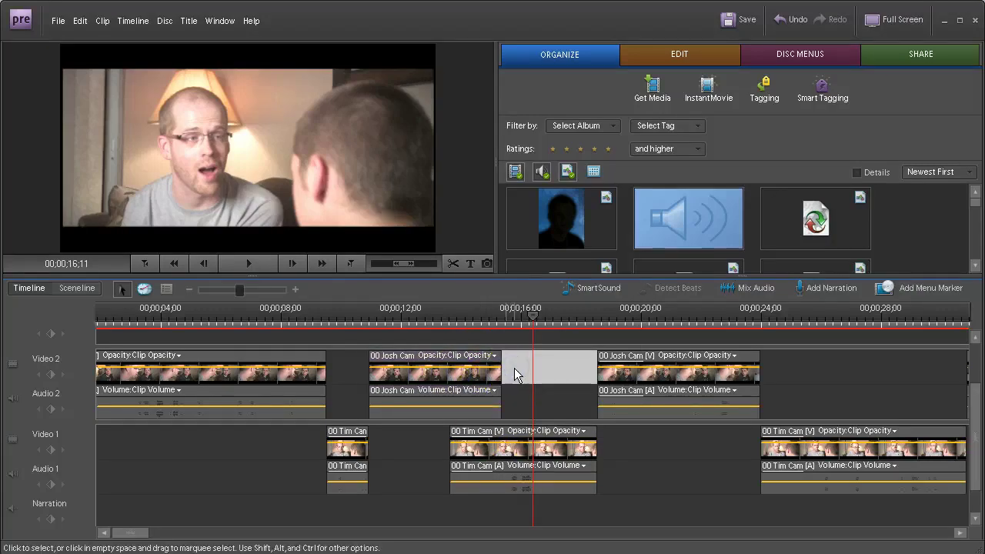
click(480, 375)
click(480, 390)
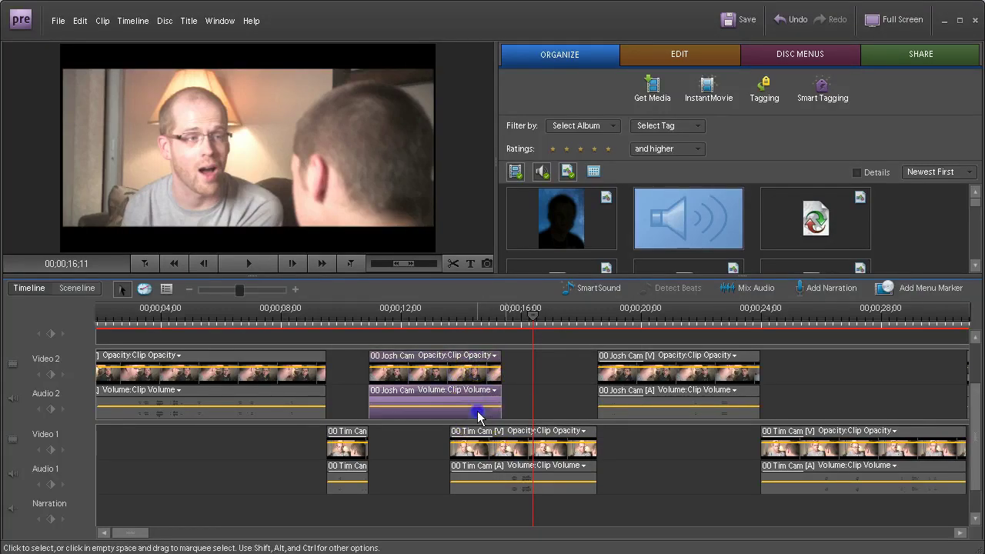
- Unlink the audio and video of the overlapping Tim Cam clip
click(498, 452)
right_click(498, 451)
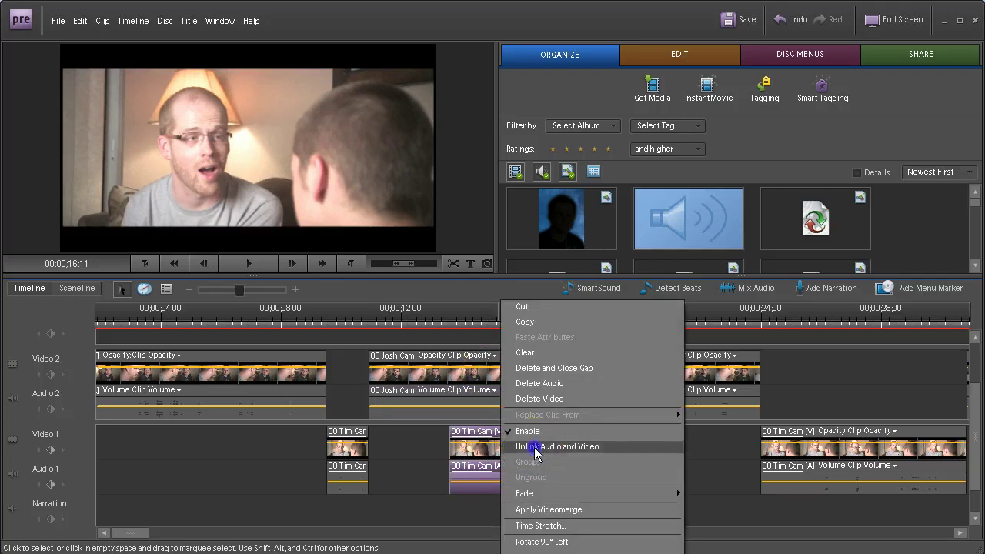
click(535, 447)
click(518, 384)
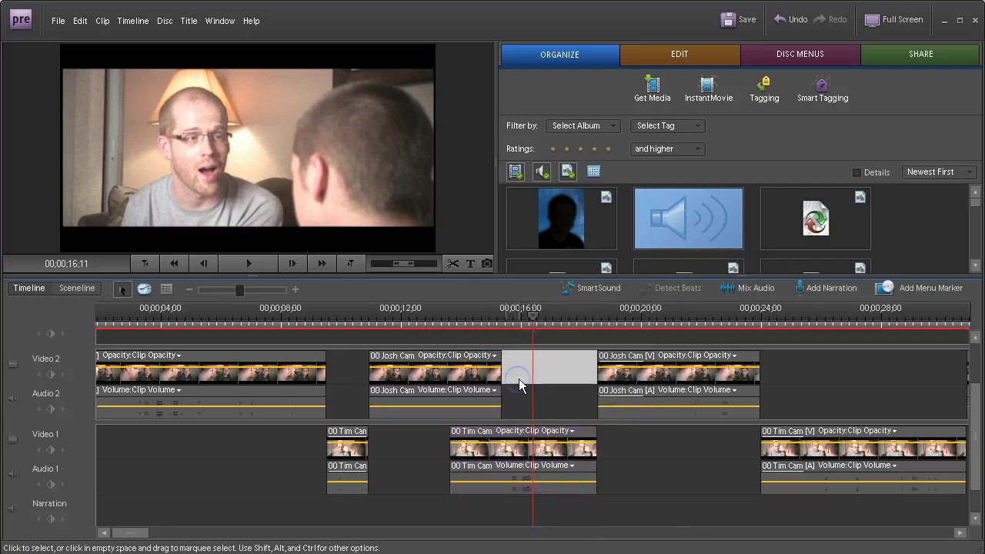
click(432, 450)
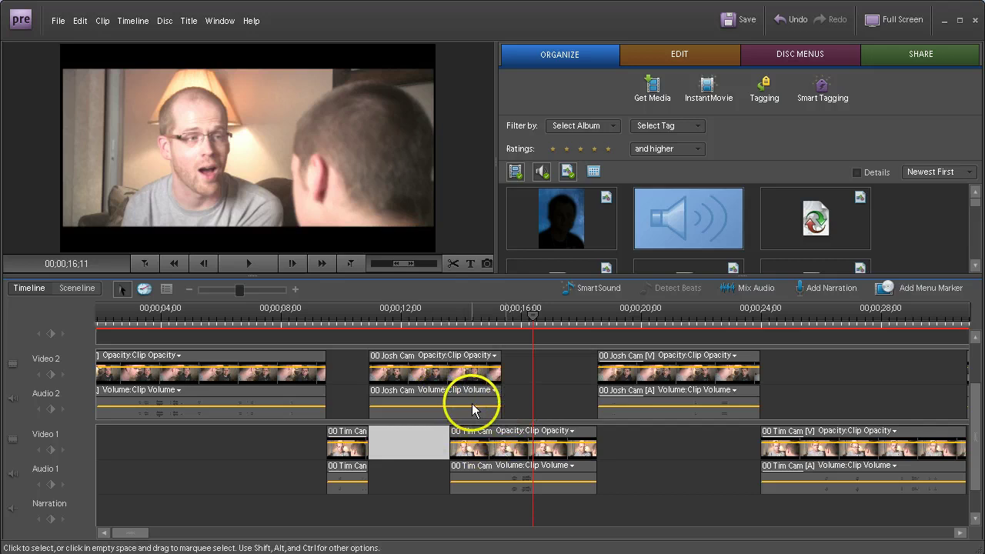
click(464, 488)
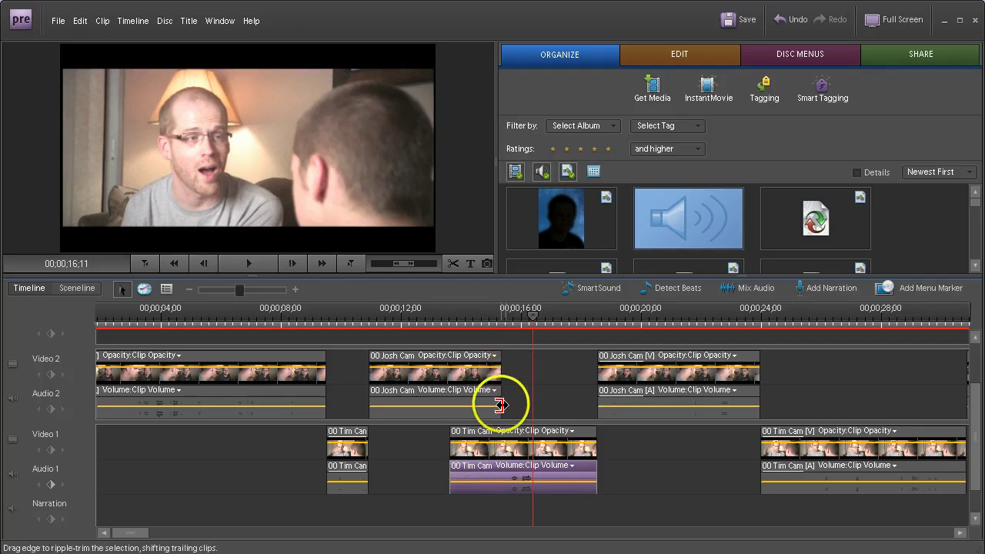
drag(451, 485, 502, 485)
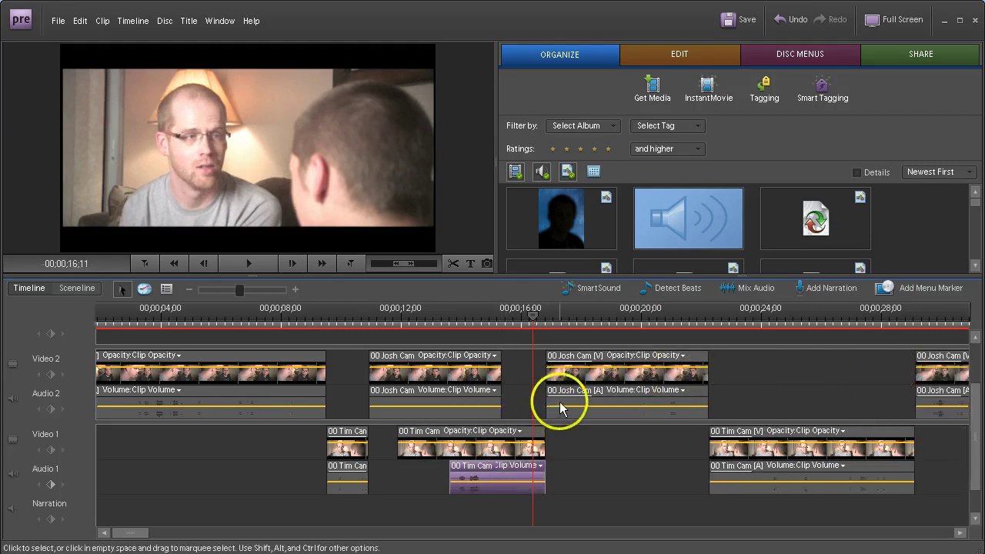
key(ctrl+z)
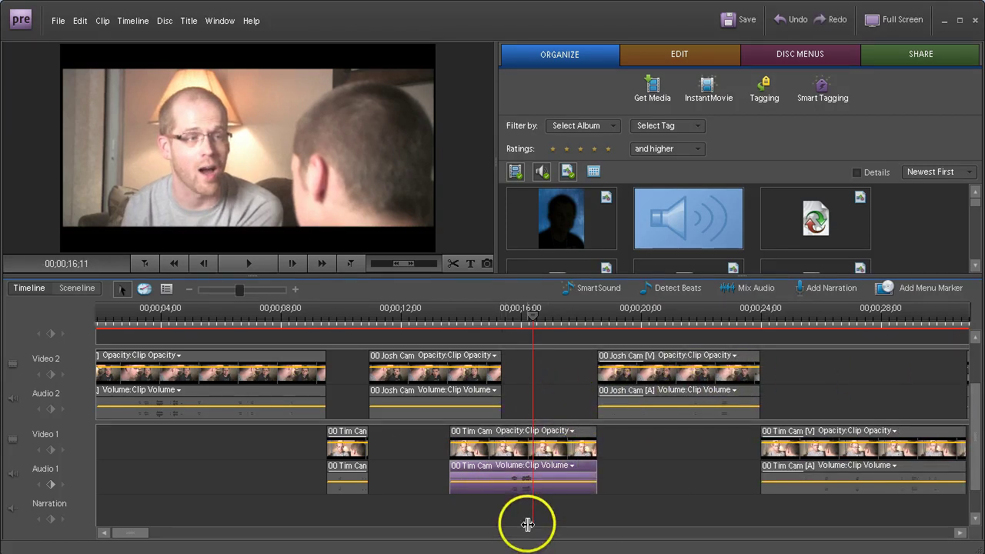
- Trim the start of Tim's audio on Audio 1 about 1;22 later, to near 15 seconds
drag(428, 484, 454, 475)
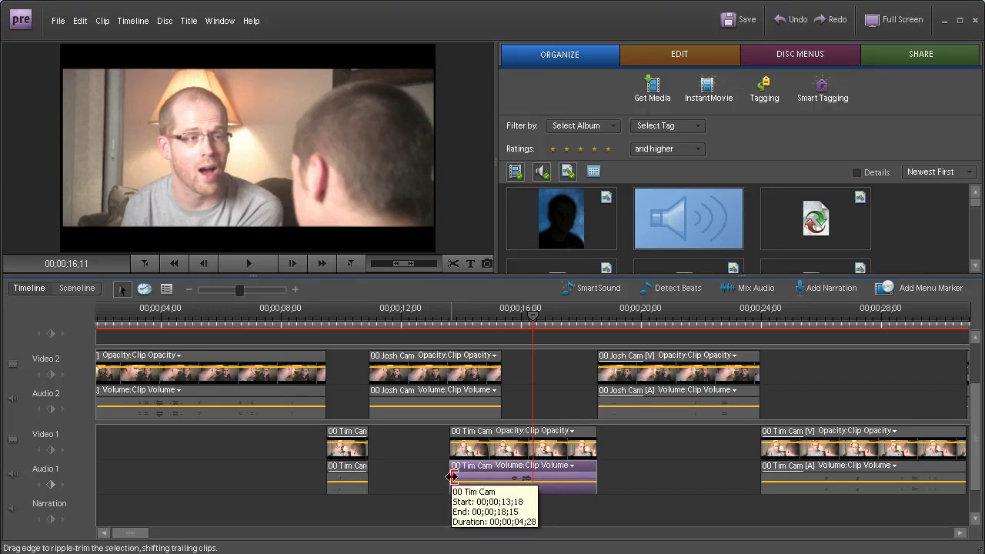
drag(453, 477, 464, 476)
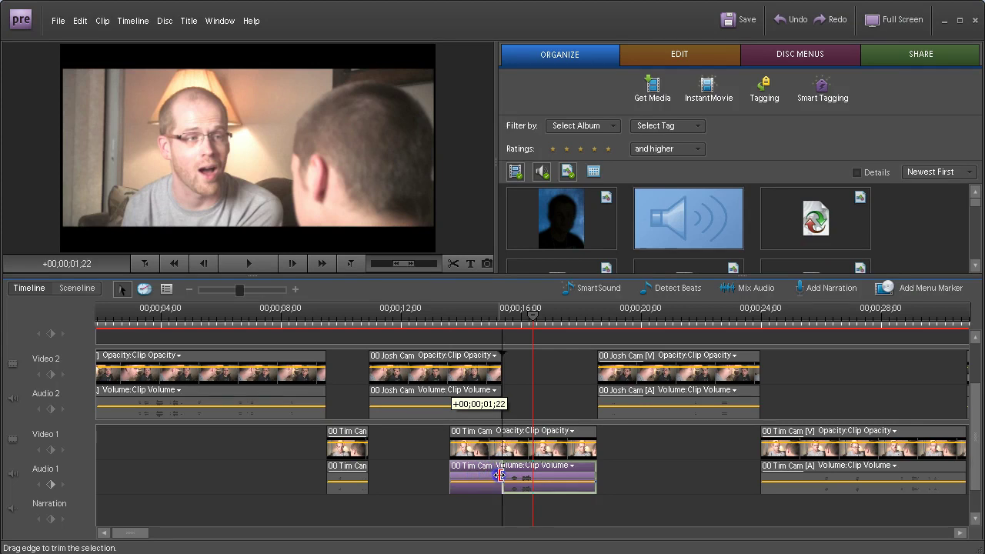
drag(501, 476, 502, 476)
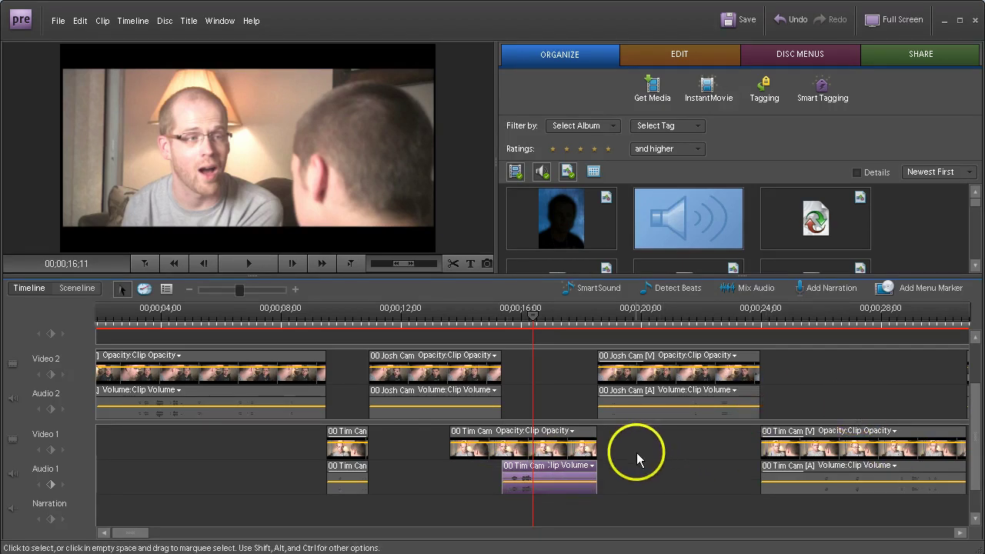
- Shorten the end of the Josh Cam video on Video 2 so it ends before its audio
click(468, 367)
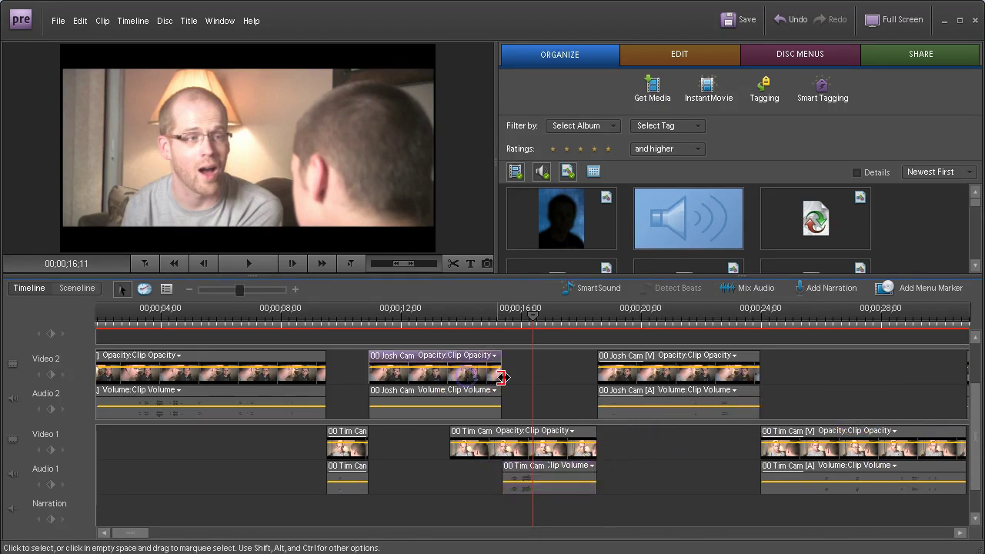
drag(502, 378, 448, 376)
click(488, 319)
- Move the playhead back to 00;00;11;26 and play back the split edit
click(479, 319)
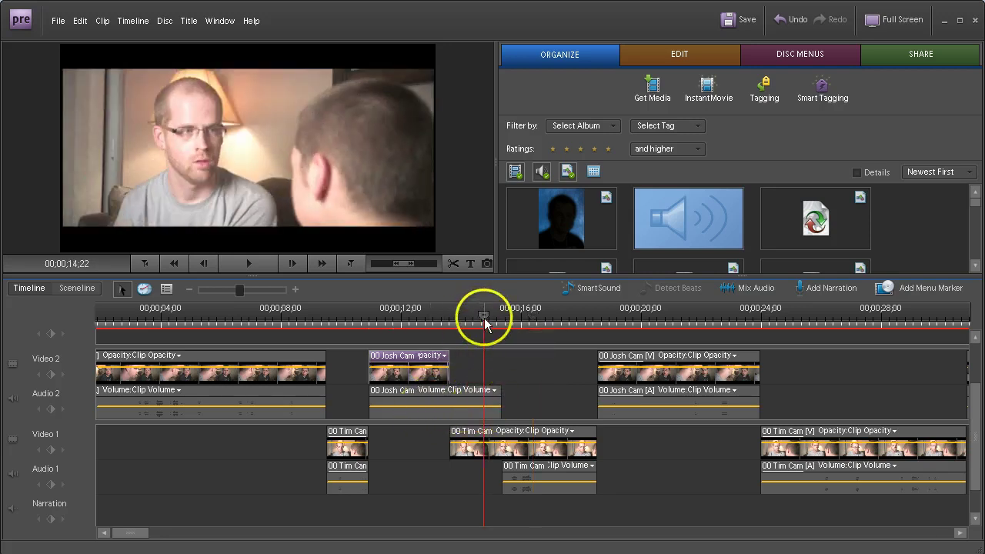
drag(483, 314, 397, 320)
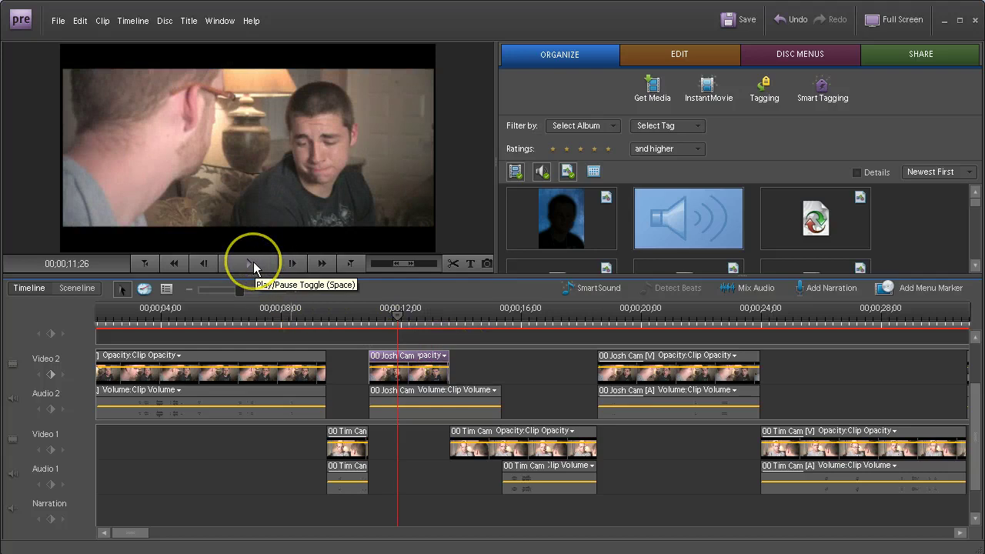
click(254, 262)
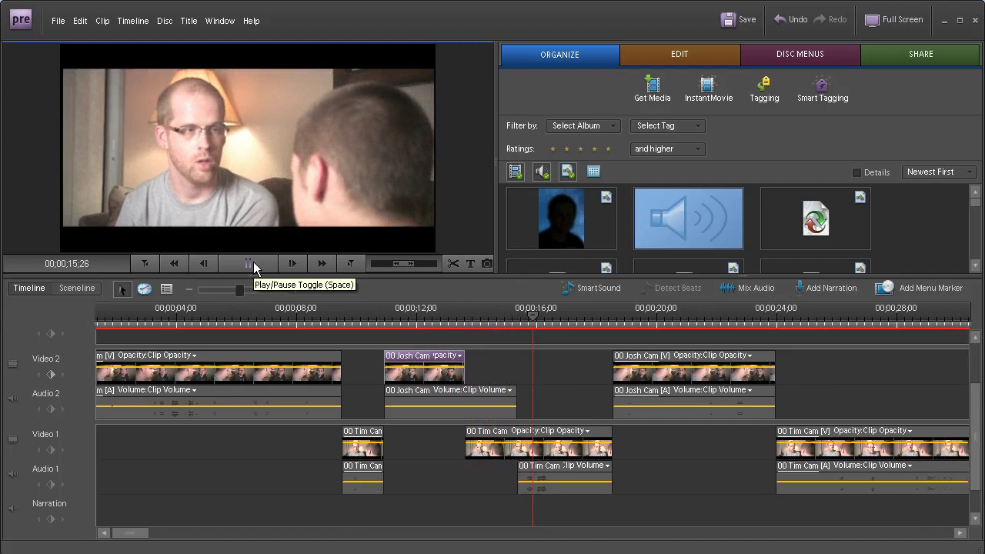
click(372, 344)
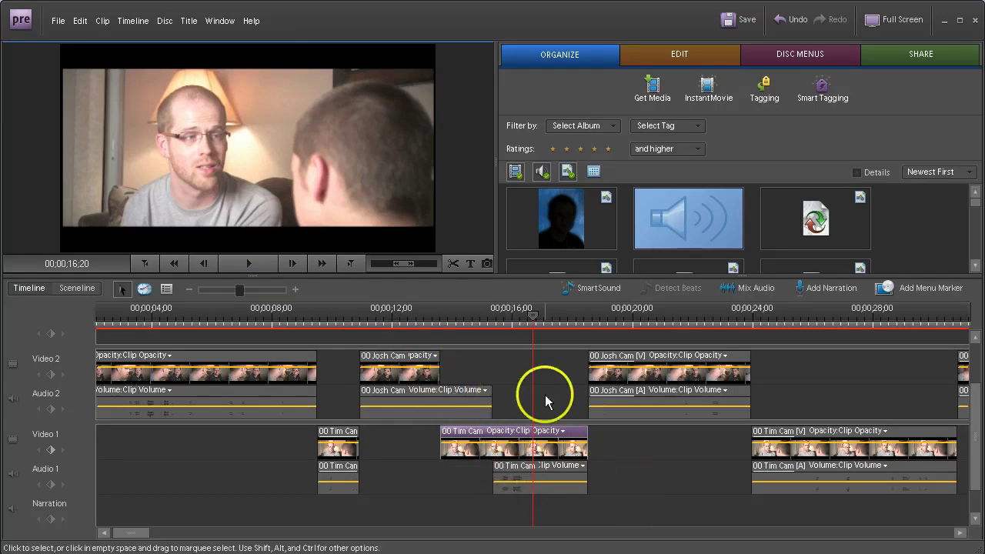
- Group the Tim Cam video and audio clips together
click(558, 467)
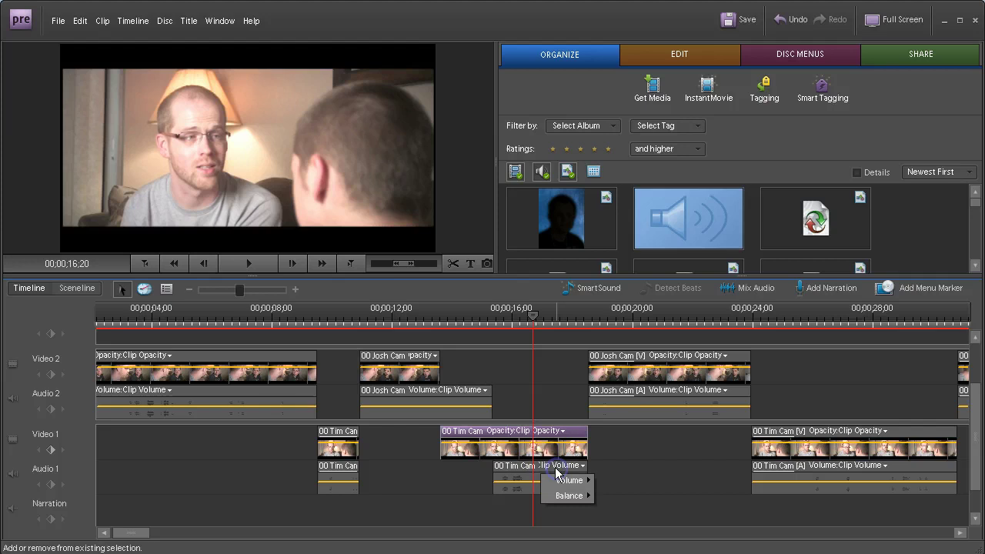
click(521, 466)
click(520, 468)
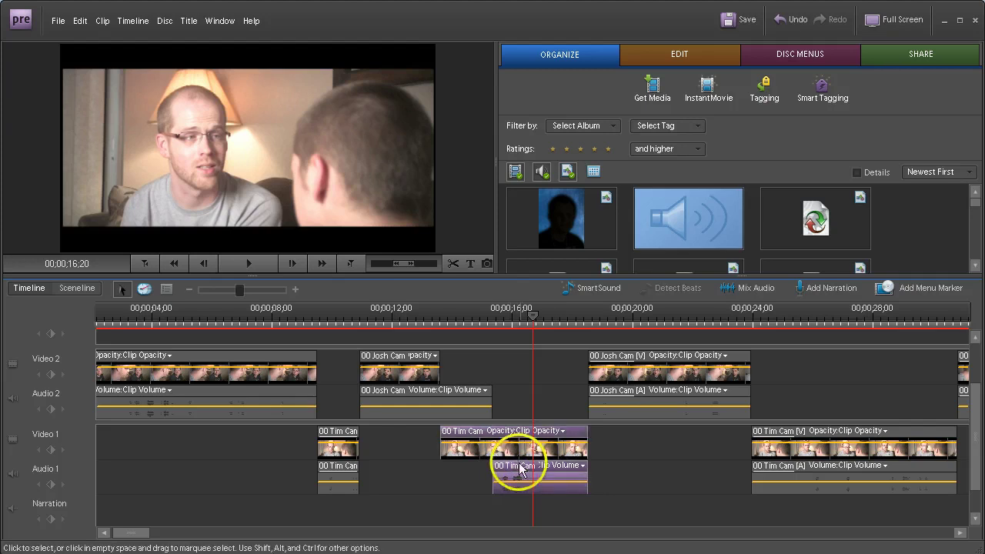
right_click(520, 468)
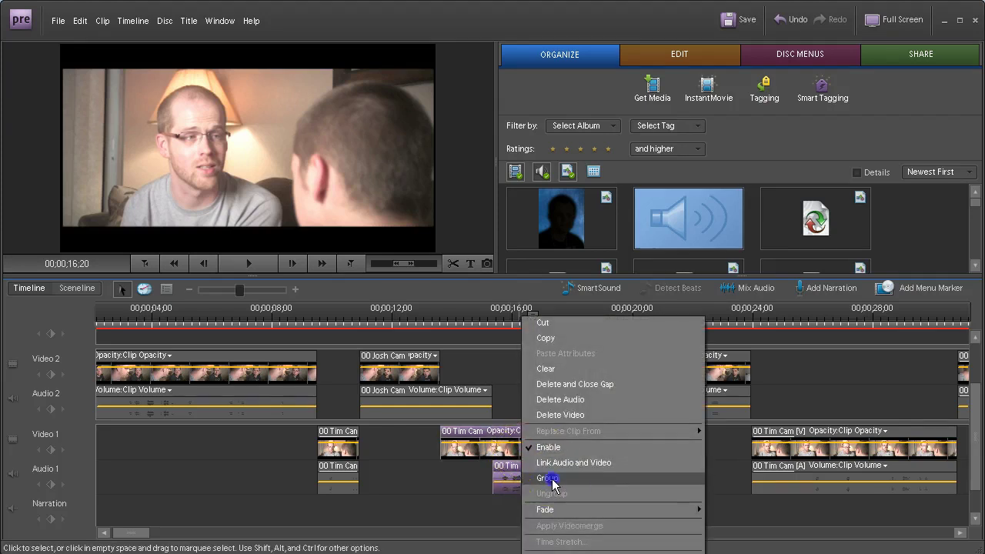
click(548, 479)
- Group the Josh Cam video and audio clips the same way
click(391, 376)
click(401, 413)
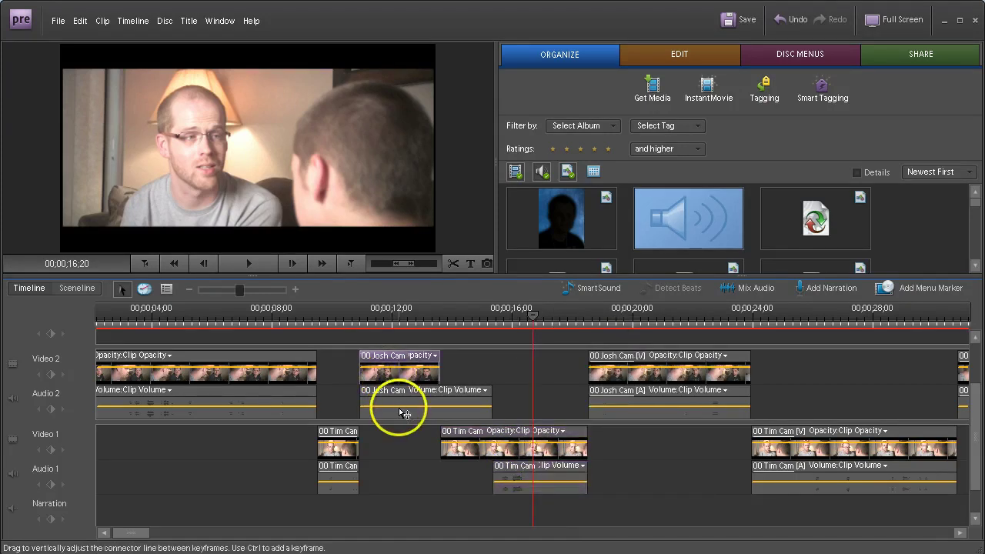
right_click(397, 375)
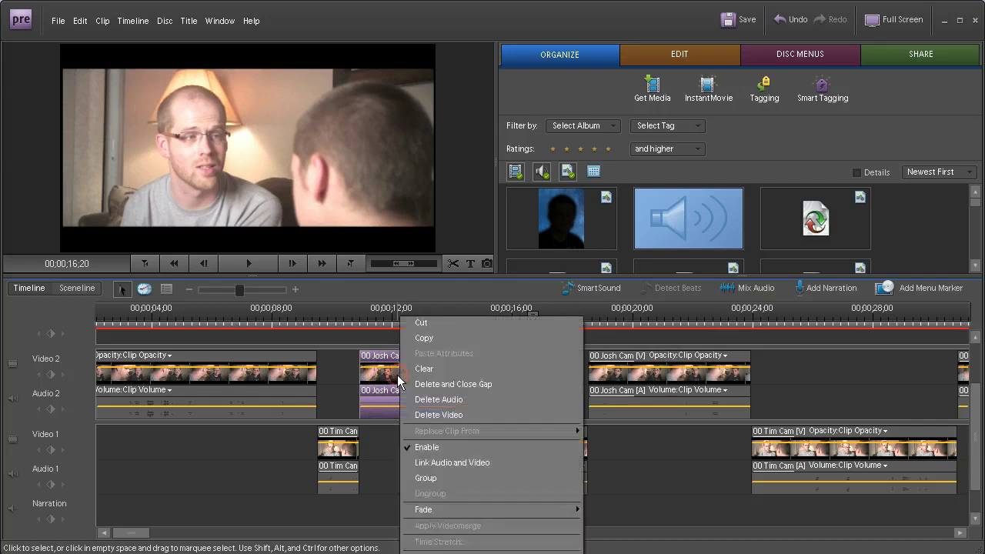
click(437, 478)
click(519, 455)
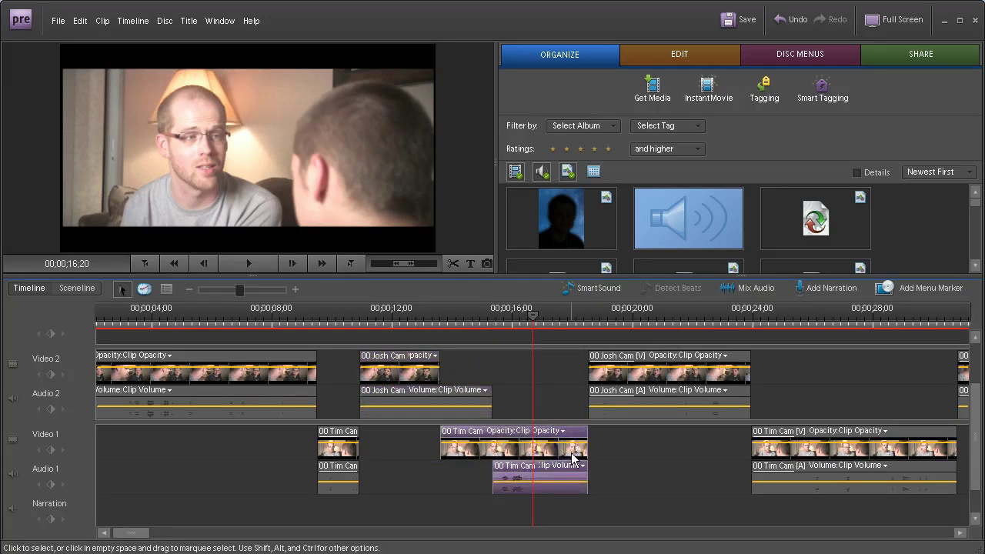
drag(571, 458, 568, 396)
key(ctrl)
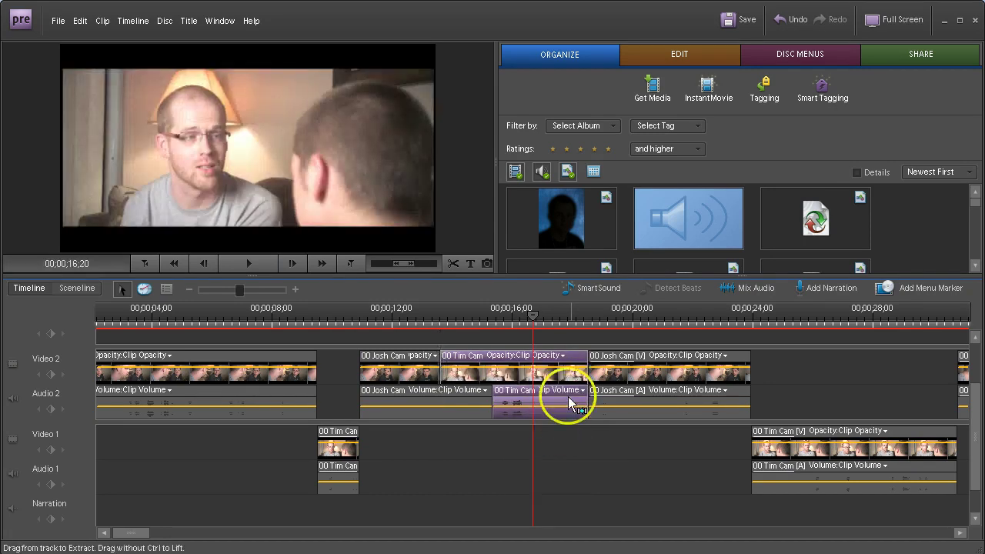
click(551, 464)
click(446, 395)
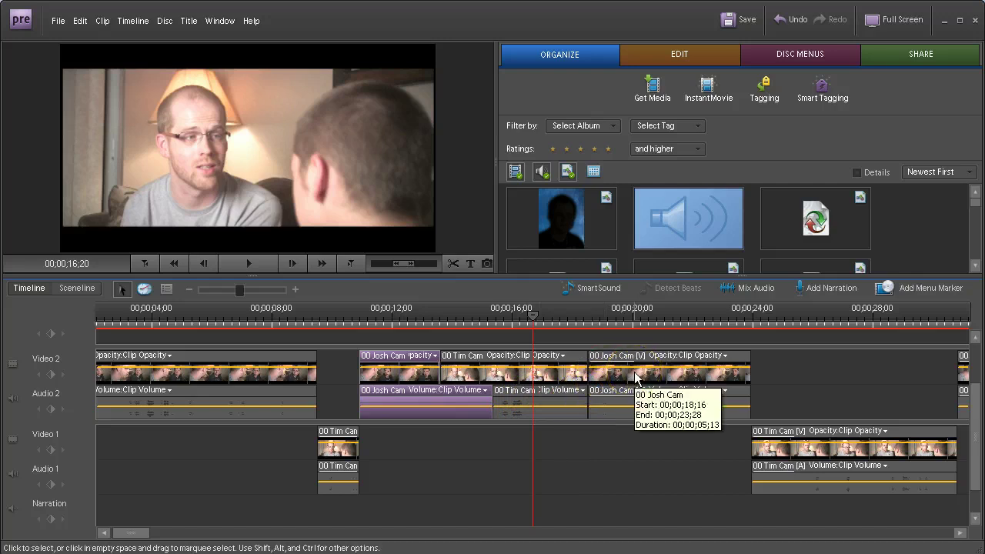
click(562, 375)
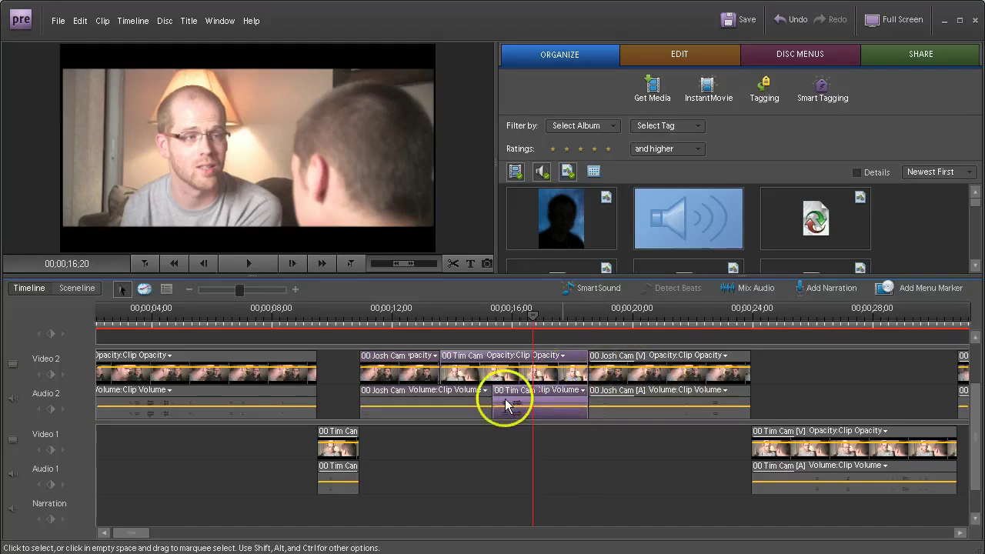
drag(492, 376, 553, 453)
click(615, 465)
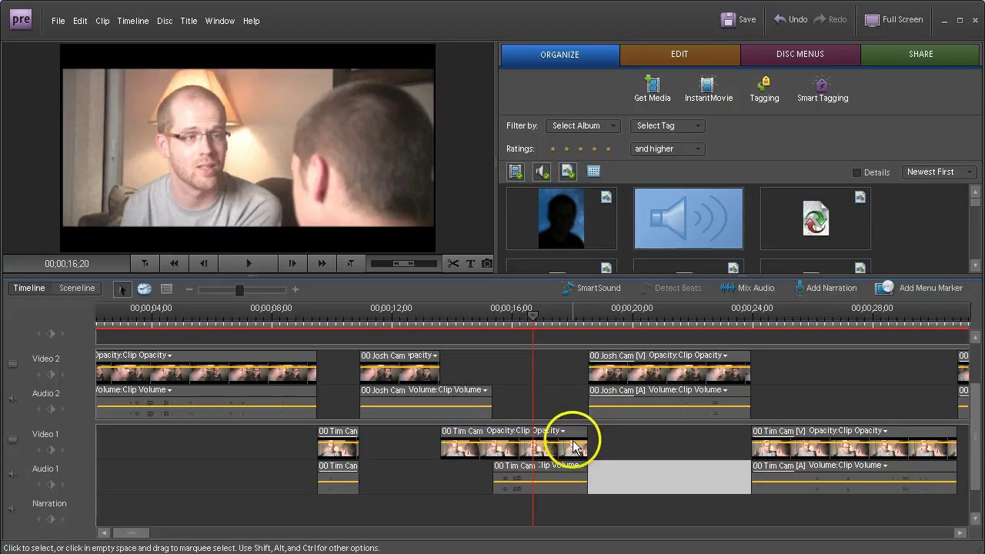
click(435, 484)
click(527, 462)
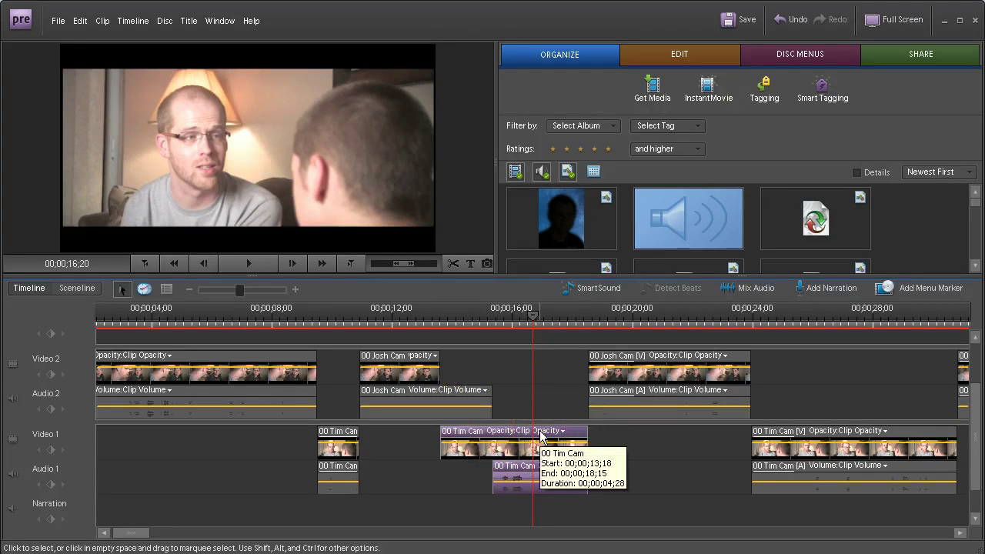
click(555, 453)
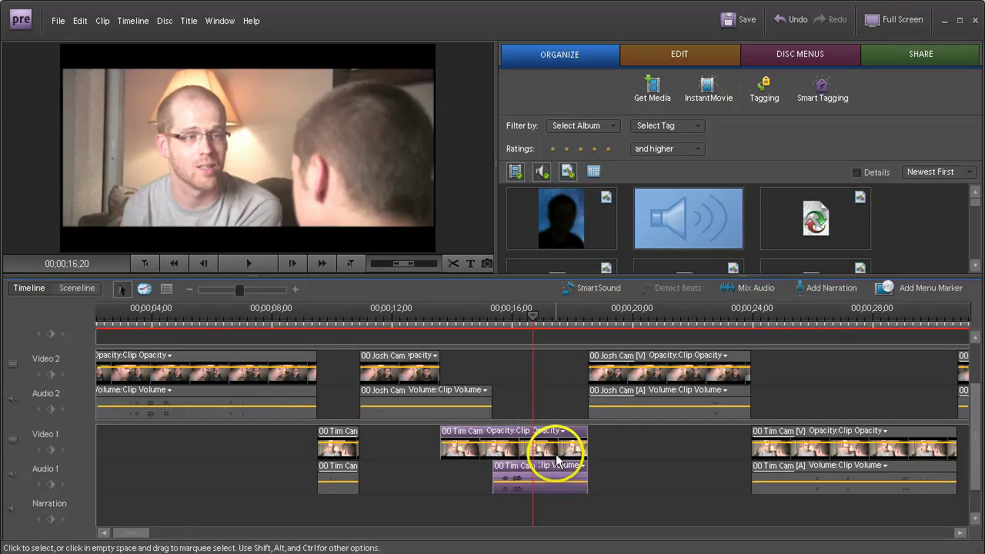
right_click(555, 454)
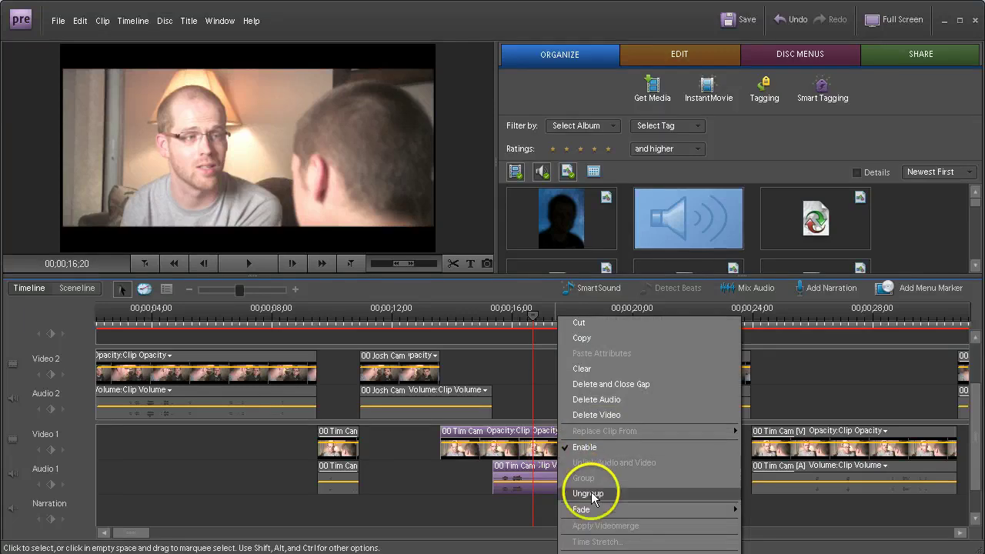
click(449, 482)
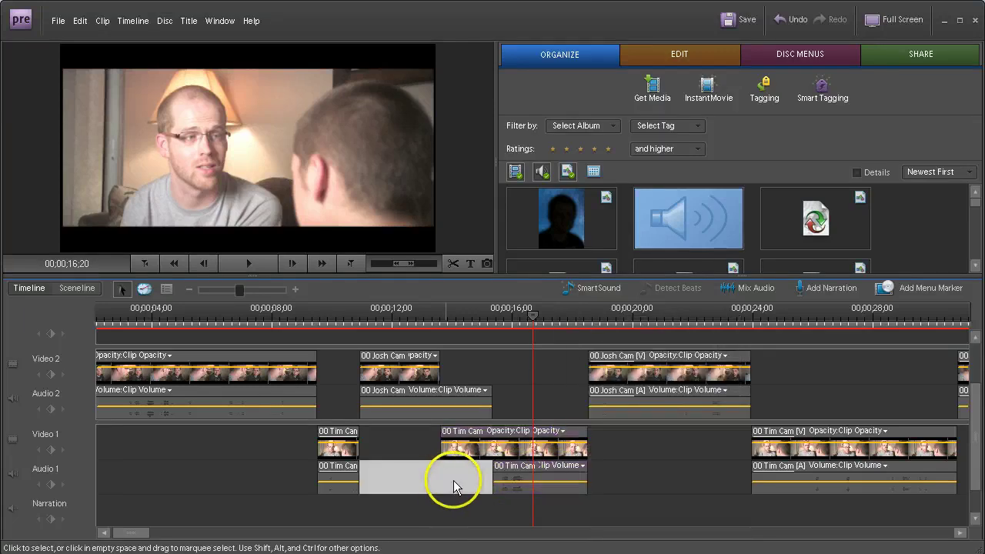
click(622, 473)
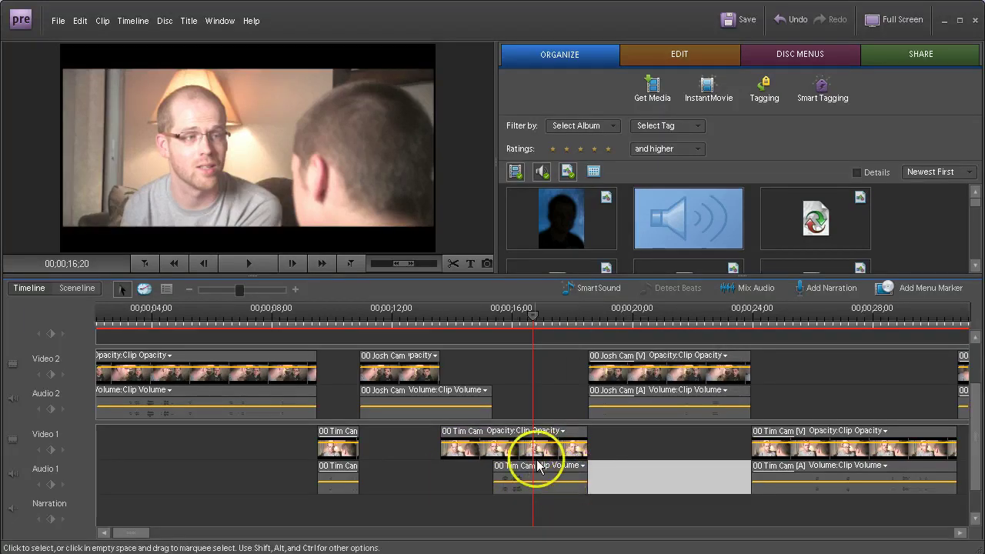
drag(554, 455, 546, 371)
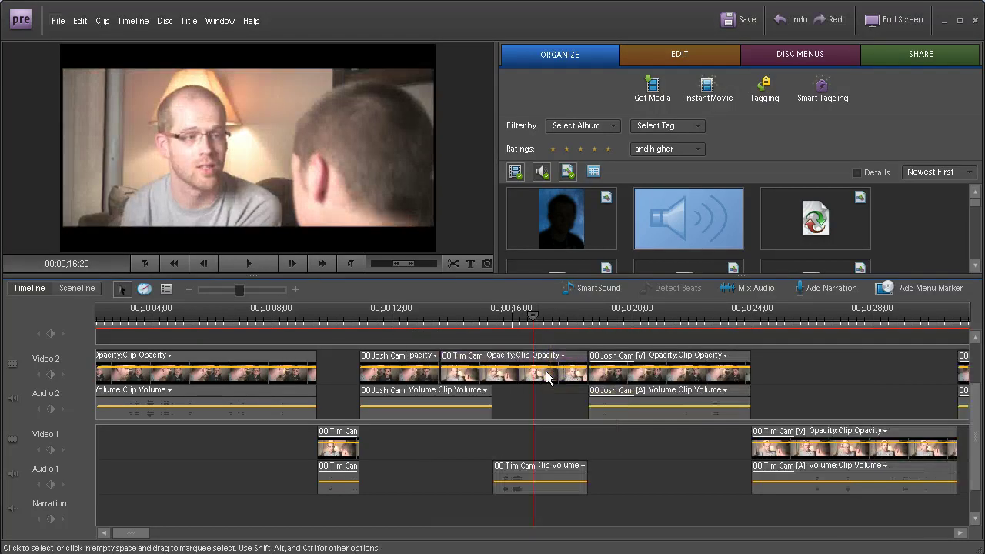
click(556, 373)
drag(558, 377, 554, 437)
click(608, 453)
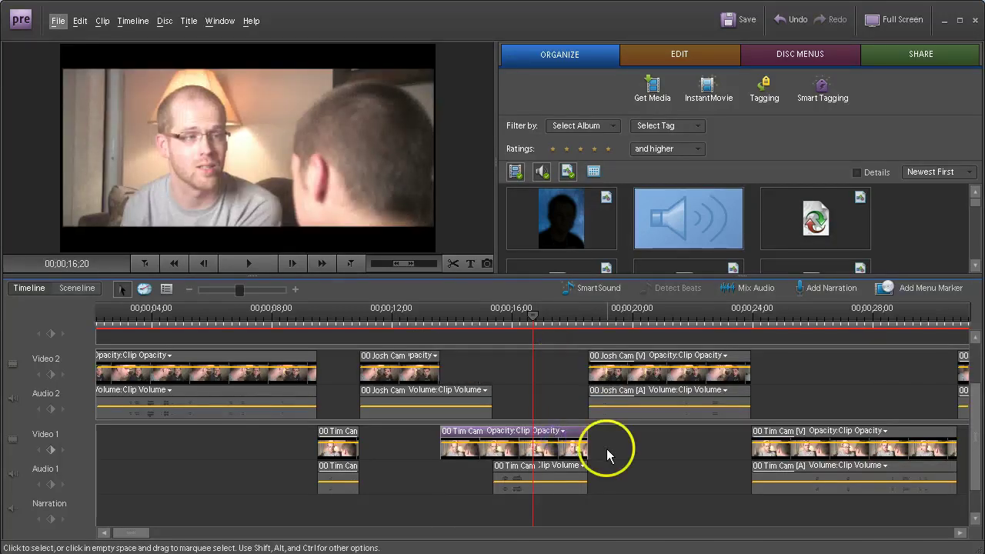
click(572, 396)
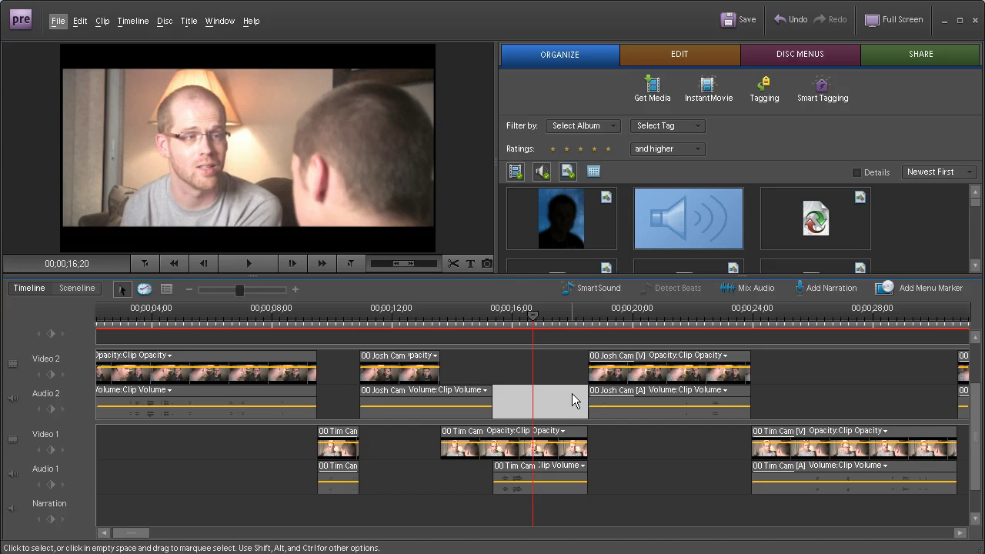